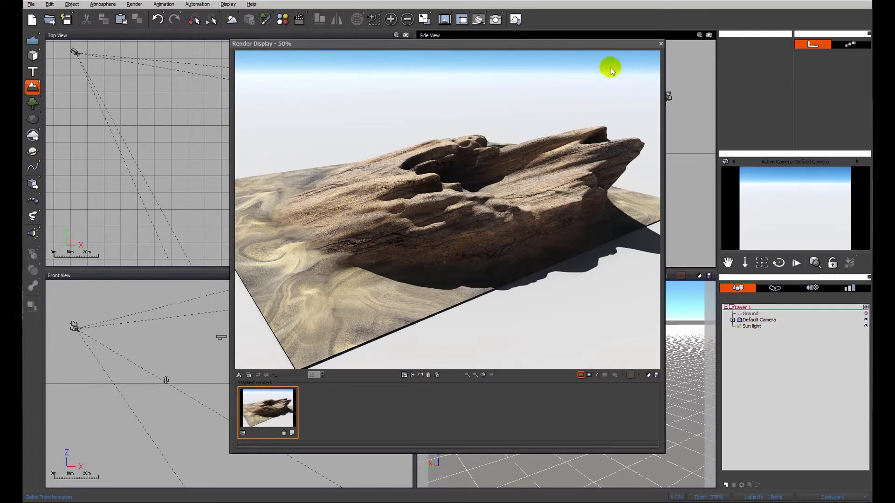
Add a new terrain to the scene and set its size to 100 m.
{"action": "left_click", "coordinate": [660, 44]}
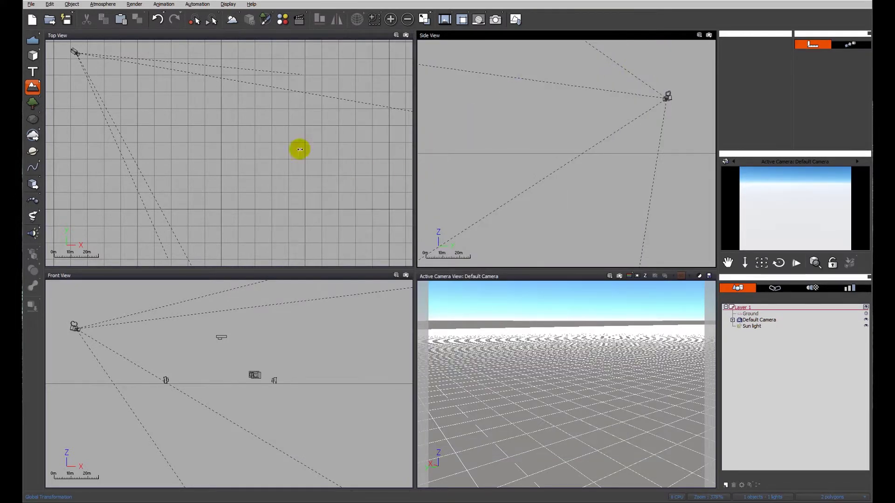
{"action": "left_click", "coordinate": [33, 87]}
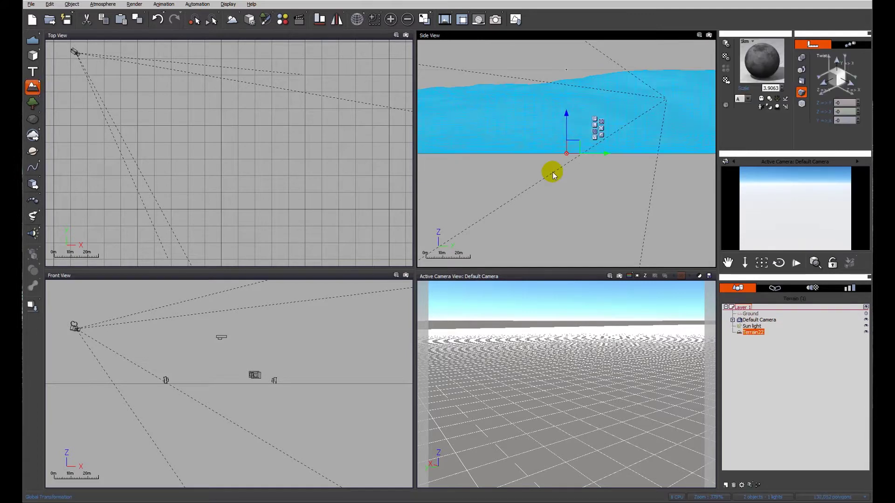
{"action": "left_click", "coordinate": [803, 82]}
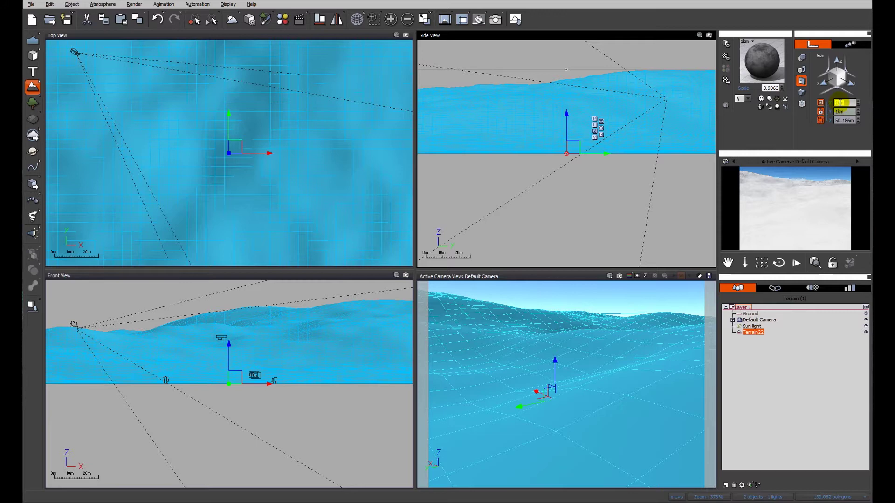
{"action": "type", "text": "100"}
{"action": "key", "text": "Return"}
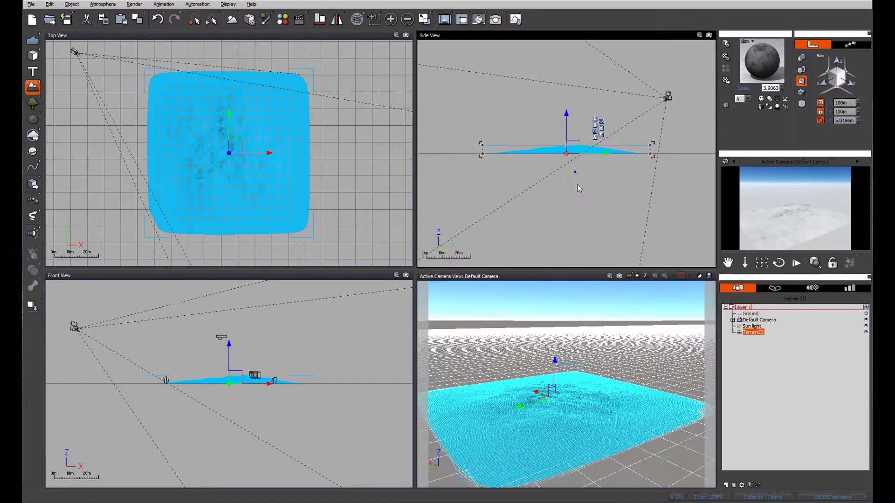
Stretch the terrain upward into a mountain peak about 49.3 m high.
{"action": "left_click", "coordinate": [578, 157]}
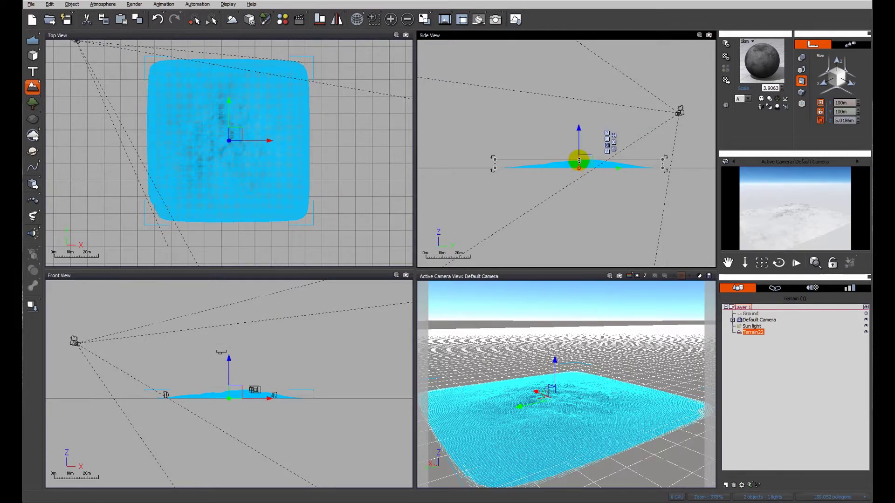
{"action": "left_click_drag", "start_coordinate": [580, 158], "coordinate": [578, 85]}
{"action": "left_click", "coordinate": [574, 407]}
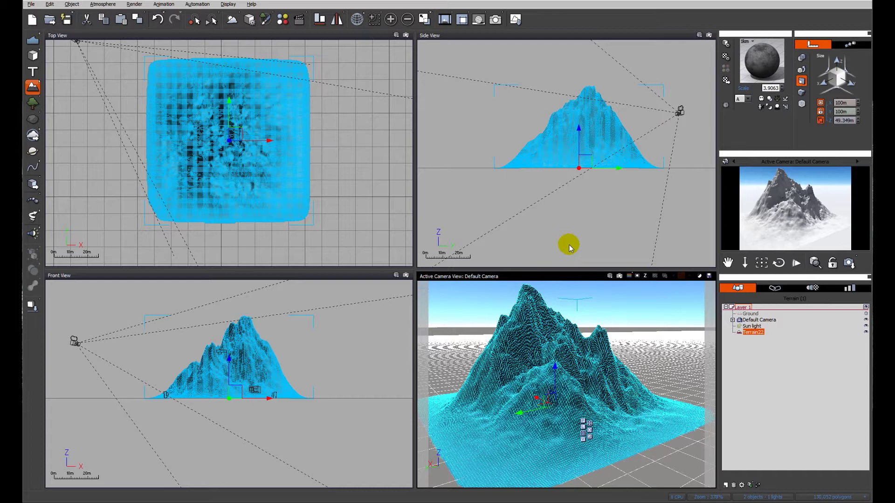
Load the brown rock material onto the mountain terrain and show its twist settings.
{"action": "right_click", "coordinate": [754, 59]}
{"action": "left_click", "coordinate": [778, 101]}
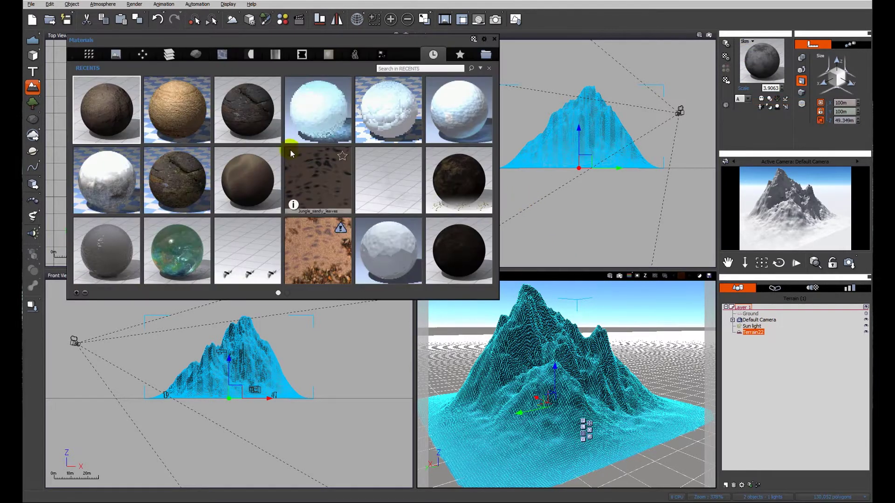
{"action": "left_click", "coordinate": [119, 109]}
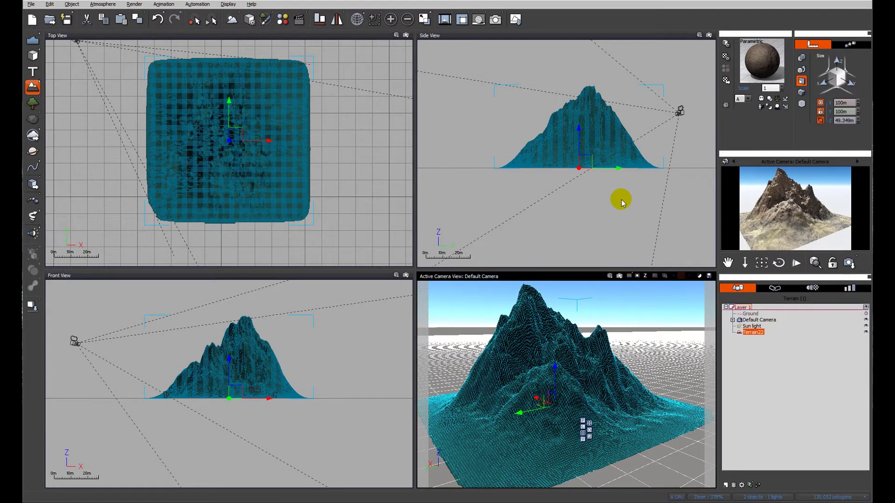
{"action": "left_click", "coordinate": [801, 93]}
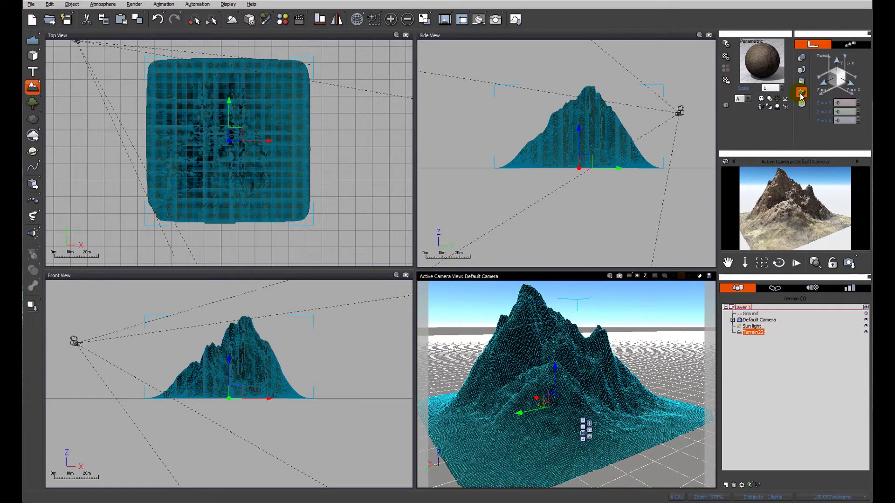
{"action": "mouse_move", "coordinate": [605, 180]}
{"action": "right_mouse_down"}
{"action": "mouse_move", "coordinate": [597, 200]}
{"action": "mouse_move", "coordinate": [601, 192]}
{"action": "right_mouse_up"}
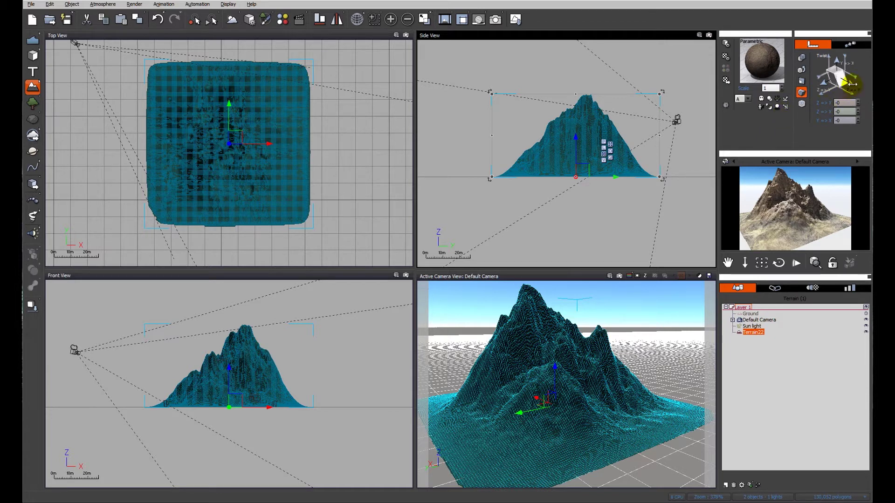
Shear the terrain Z=>X to 21.873 into a leaning slab and orbit the camera onto it.
{"action": "left_click_drag", "start_coordinate": [844, 80], "coordinate": [858, 88]}
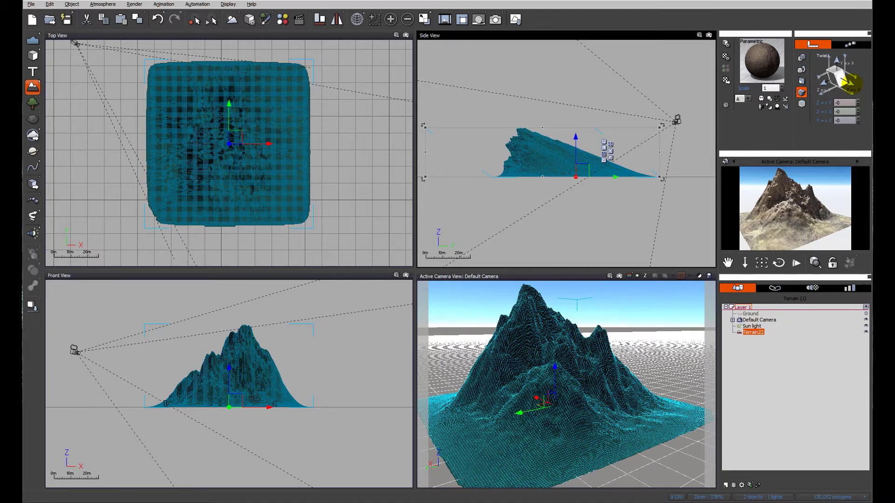
{"action": "left_click_drag", "start_coordinate": [848, 83], "coordinate": [849, 84]}
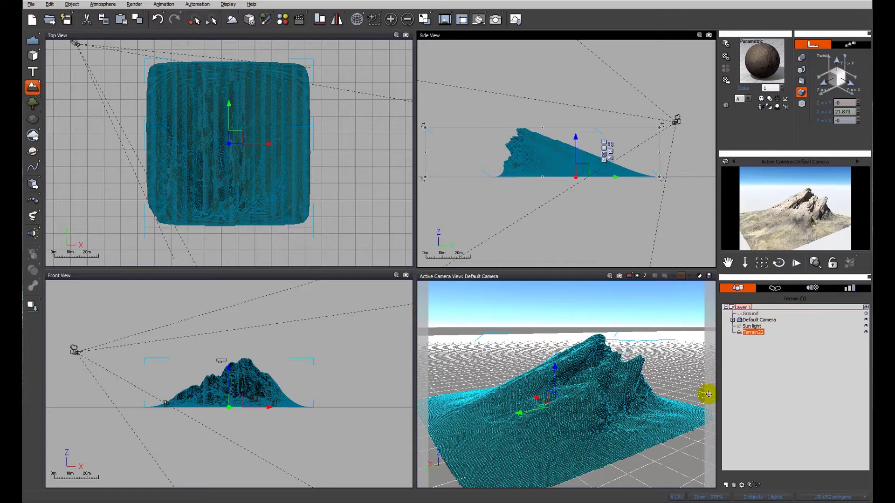
{"action": "left_click_drag", "start_coordinate": [778, 262], "coordinate": [401, 127]}
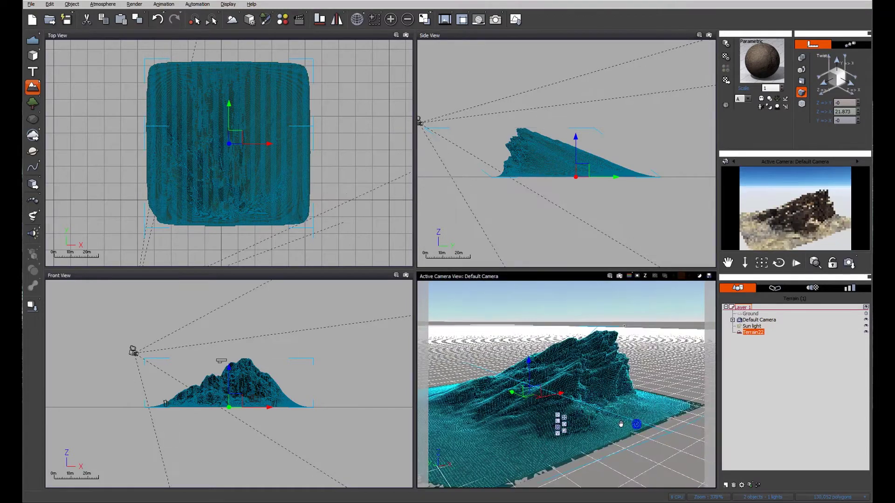
Render the leaning rock at 1920×1440 and close the finished render.
{"action": "left_click", "coordinate": [495, 19]}
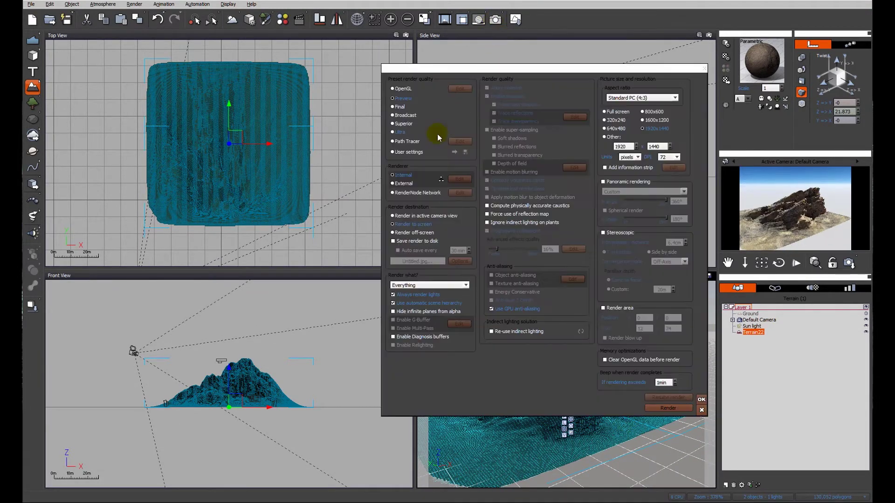
{"action": "left_click", "coordinate": [662, 412]}
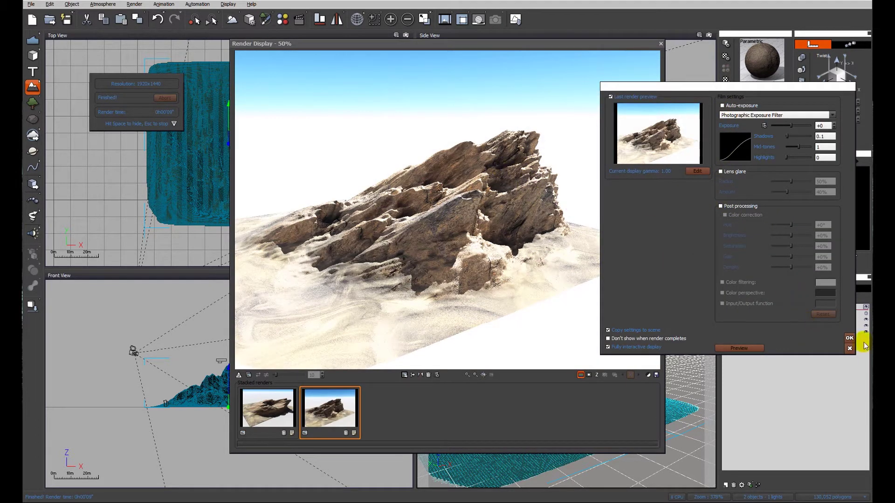
{"action": "left_click", "coordinate": [515, 286]}
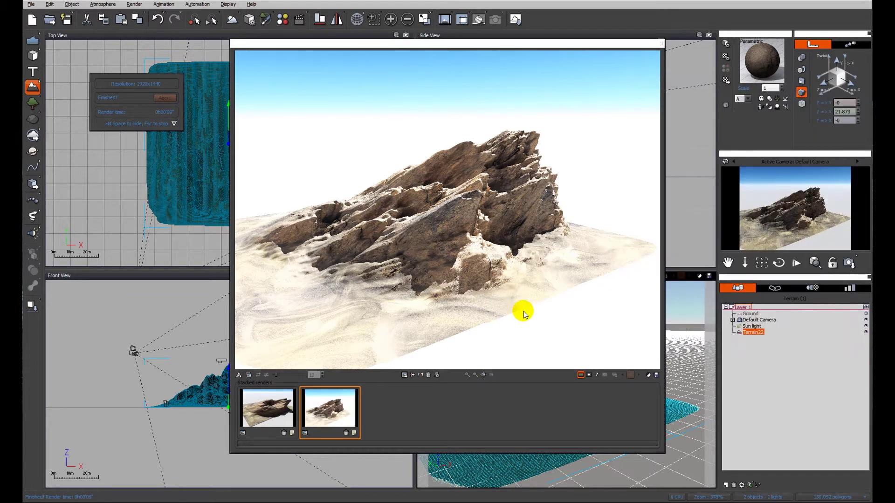
{"action": "left_click", "coordinate": [661, 44]}
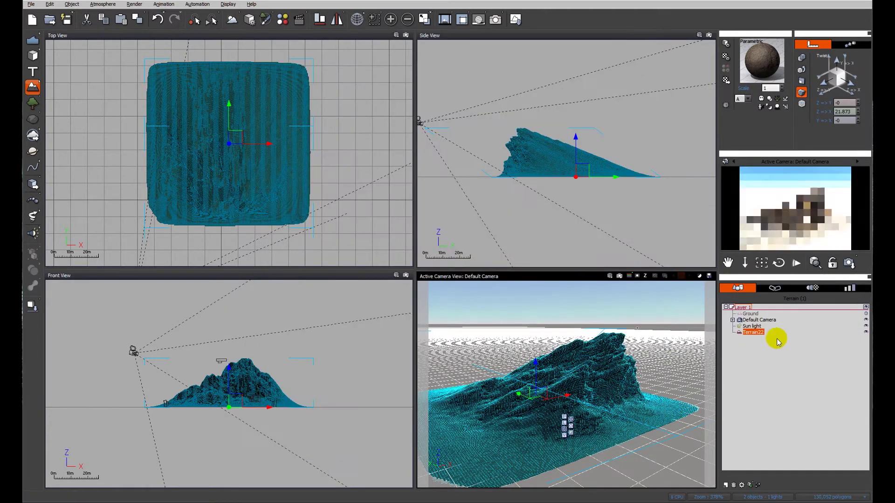
Open Terrain22 in the Terrain Editor and apply a 10-iteration Diffusive erosion.
{"action": "double_click", "coordinate": [752, 333]}
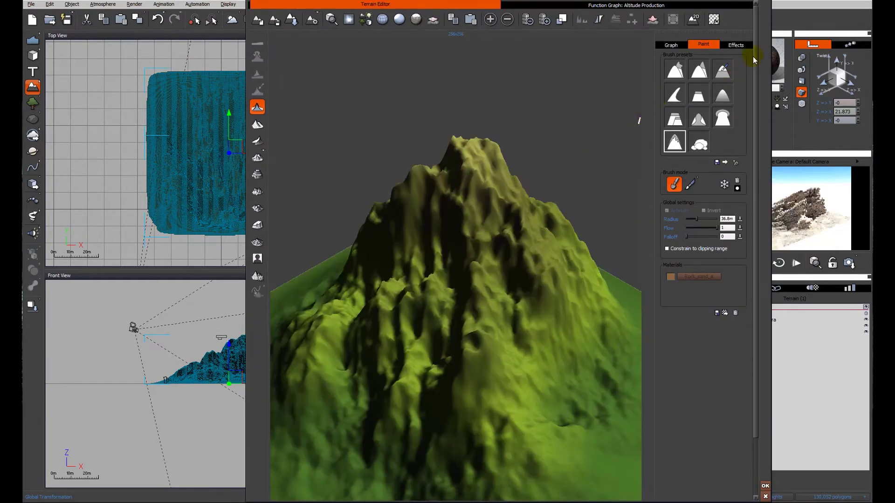
{"action": "left_click", "coordinate": [736, 46]}
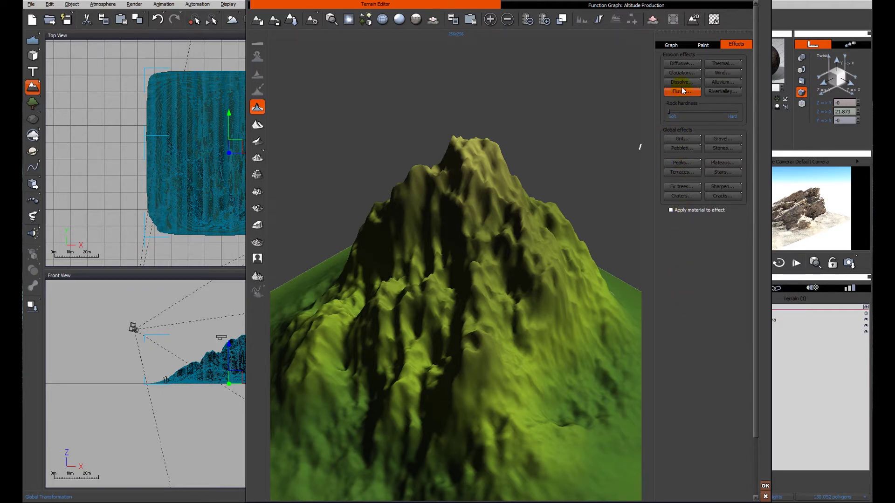
{"action": "left_click", "coordinate": [680, 65]}
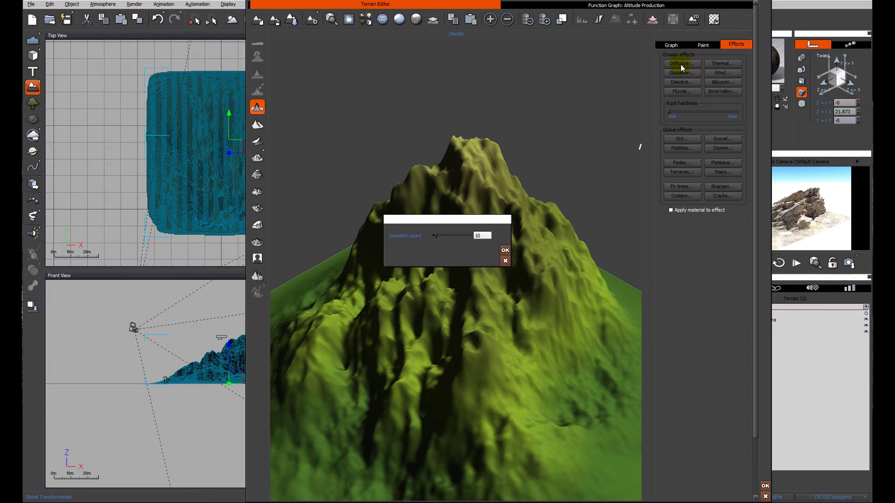
{"action": "left_click", "coordinate": [483, 234]}
{"action": "left_click", "coordinate": [483, 234]}
{"action": "left_click", "coordinate": [504, 251]}
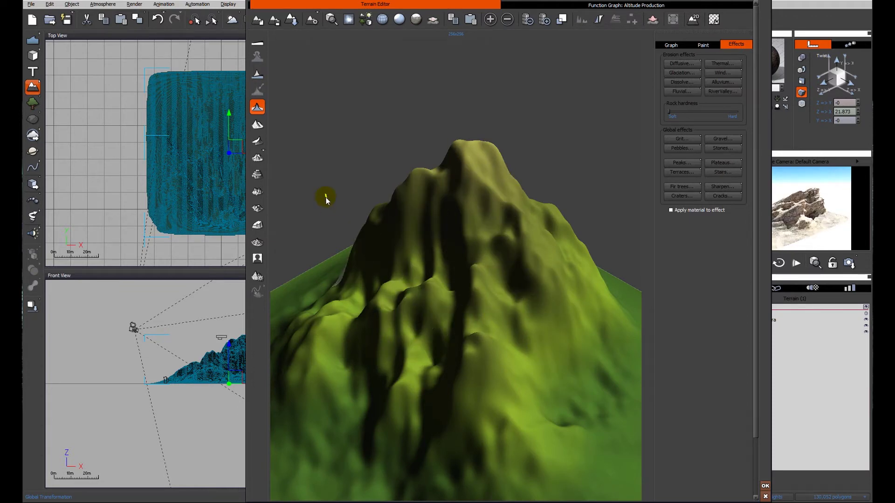
{"action": "left_click_drag", "start_coordinate": [324, 188], "coordinate": [354, 175]}
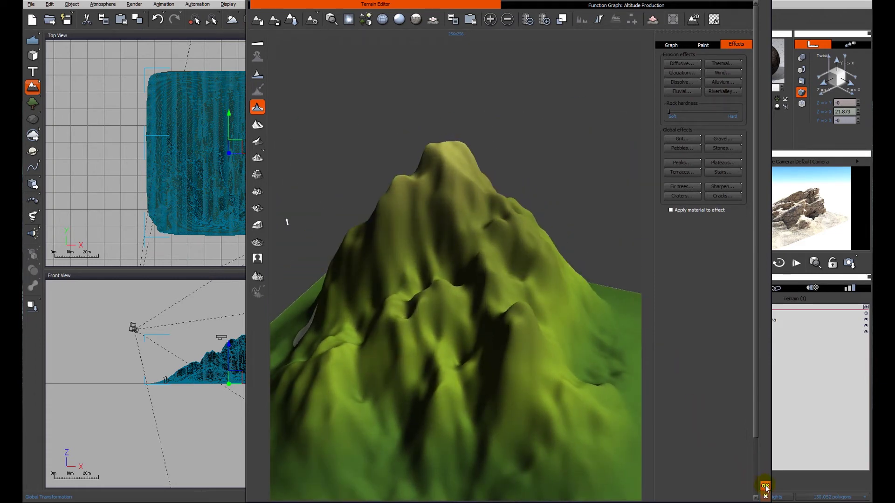
In the function graph, line up Simple Fractal, User touch-up and Altitude left to right.
{"action": "left_click", "coordinate": [615, 6]}
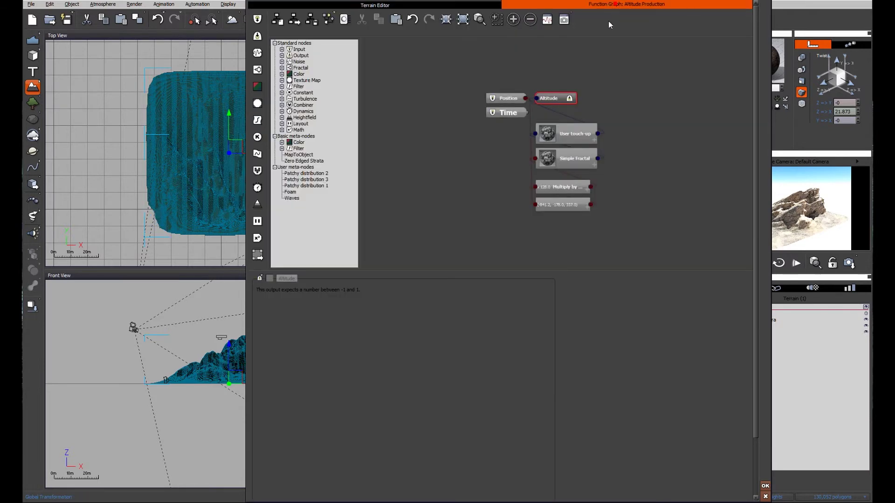
{"action": "left_click_drag", "start_coordinate": [564, 97], "coordinate": [664, 98]}
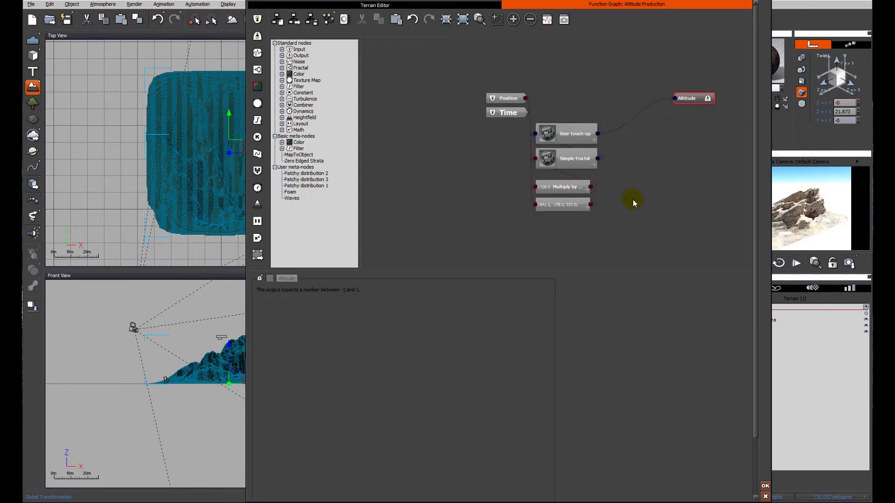
{"action": "left_click_drag", "start_coordinate": [506, 102], "coordinate": [438, 96]}
{"action": "left_click_drag", "start_coordinate": [572, 138], "coordinate": [621, 103]}
{"action": "left_click_drag", "start_coordinate": [569, 162], "coordinate": [538, 105]}
{"action": "left_click_drag", "start_coordinate": [555, 189], "coordinate": [456, 95]}
Move the Position and vector input nodes left beside Time, then return to the 3D preview.
{"action": "left_click_drag", "start_coordinate": [440, 161], "coordinate": [500, 181]}
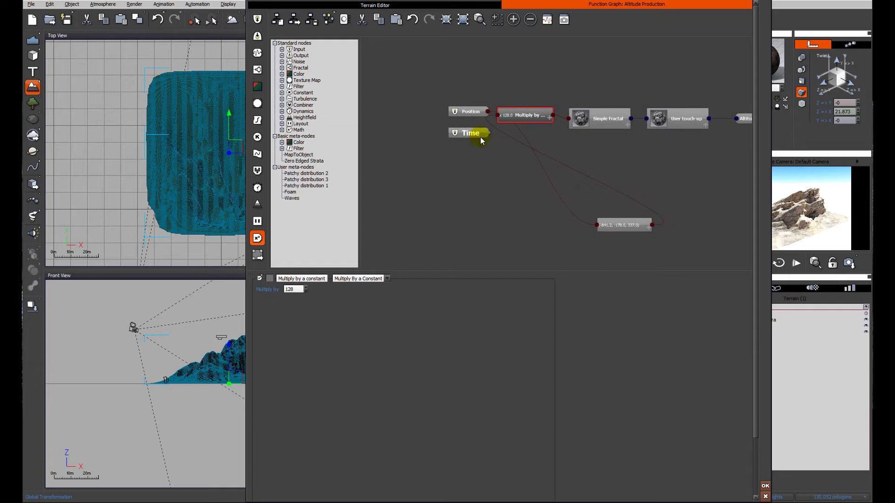
{"action": "left_click_drag", "start_coordinate": [468, 111], "coordinate": [421, 104]}
{"action": "left_click_drag", "start_coordinate": [640, 225], "coordinate": [471, 141]}
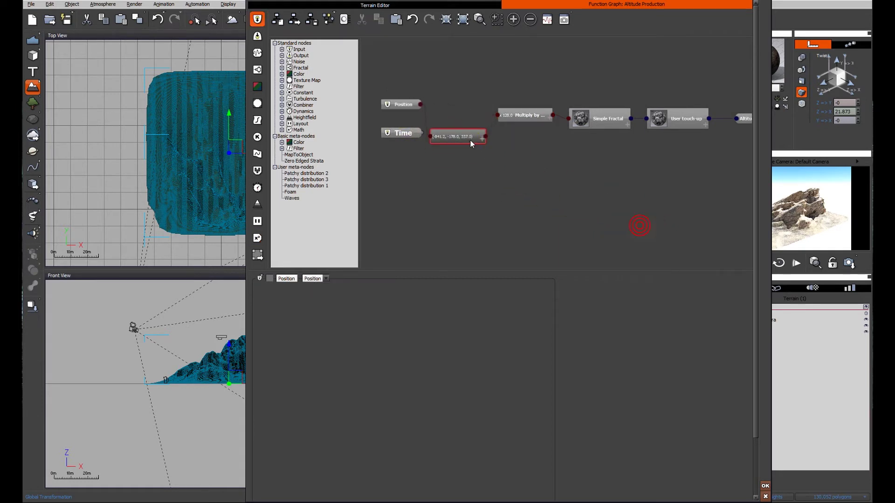
{"action": "left_click", "coordinate": [686, 122]}
{"action": "right_click_drag", "start_coordinate": [677, 167], "coordinate": [596, 187]}
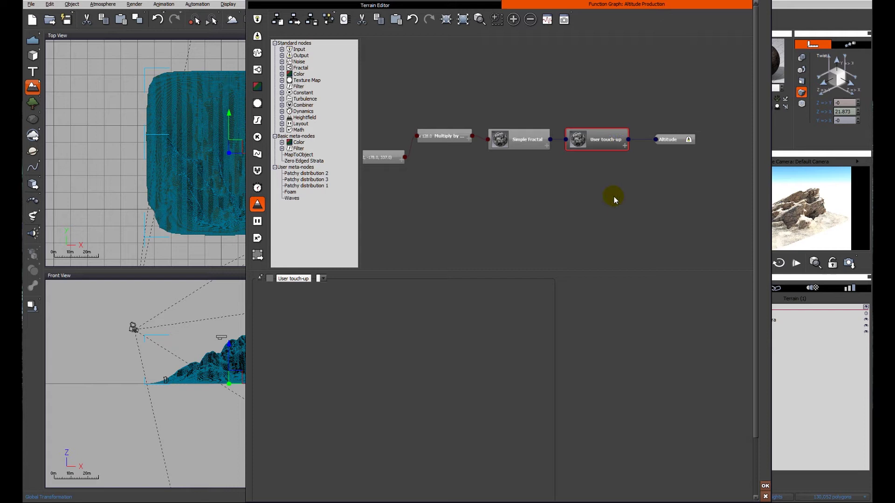
{"action": "left_click", "coordinate": [437, 6]}
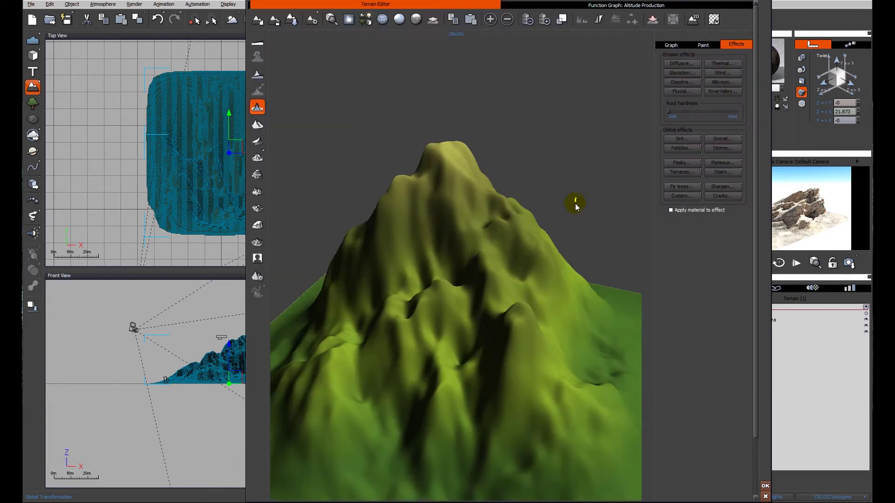
Keep the terrain edits and render the eroded rock on sand.
{"action": "left_click", "coordinate": [765, 485]}
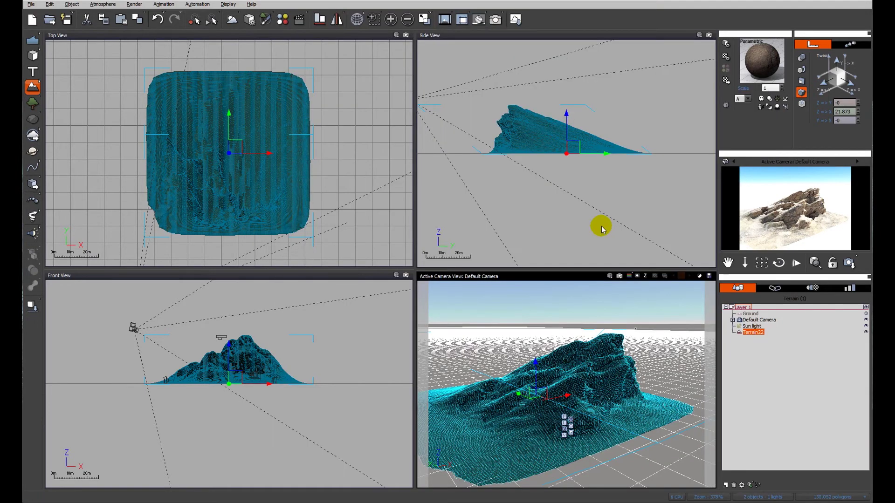
{"action": "left_click", "coordinate": [494, 18]}
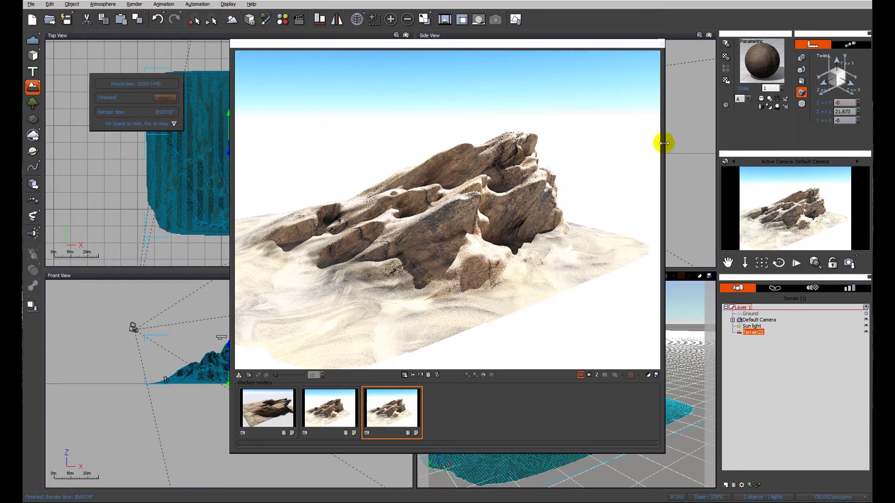
Switch the Striated sandstone texture function to the second Projected Texture node.
{"action": "left_click", "coordinate": [660, 42]}
{"action": "right_click", "coordinate": [756, 65]}
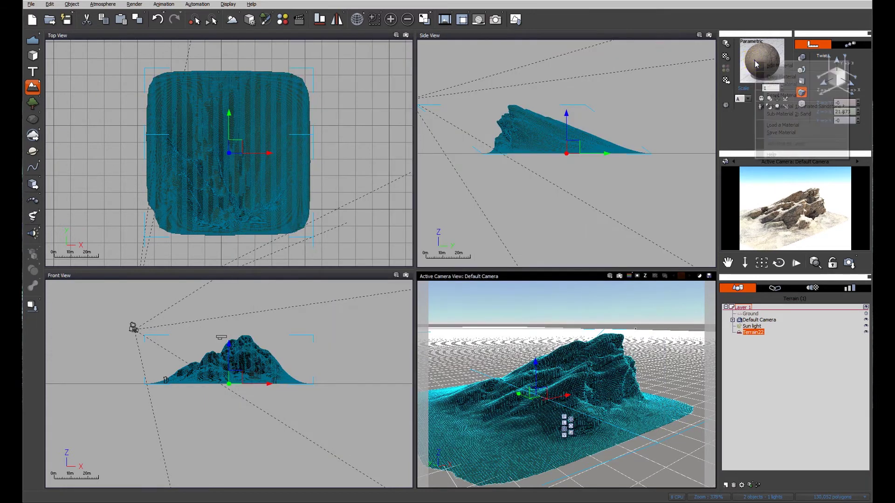
{"action": "left_click", "coordinate": [774, 66]}
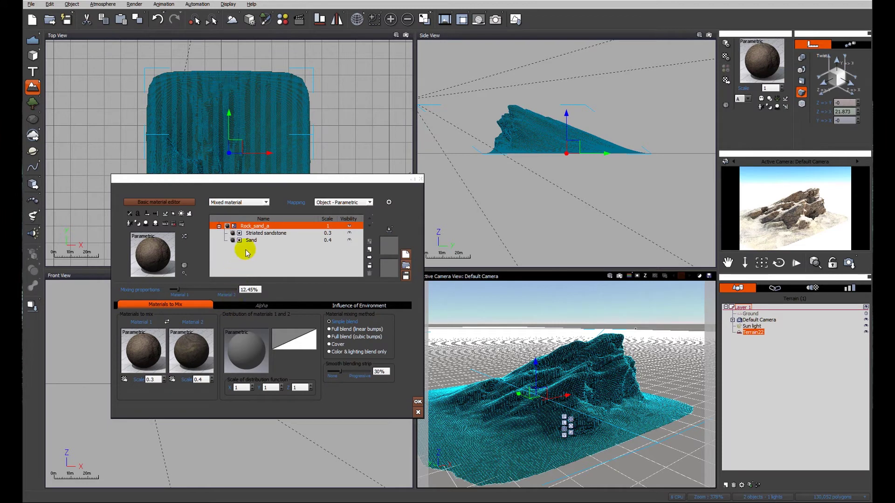
{"action": "left_click", "coordinate": [261, 233]}
{"action": "right_click", "coordinate": [219, 366]}
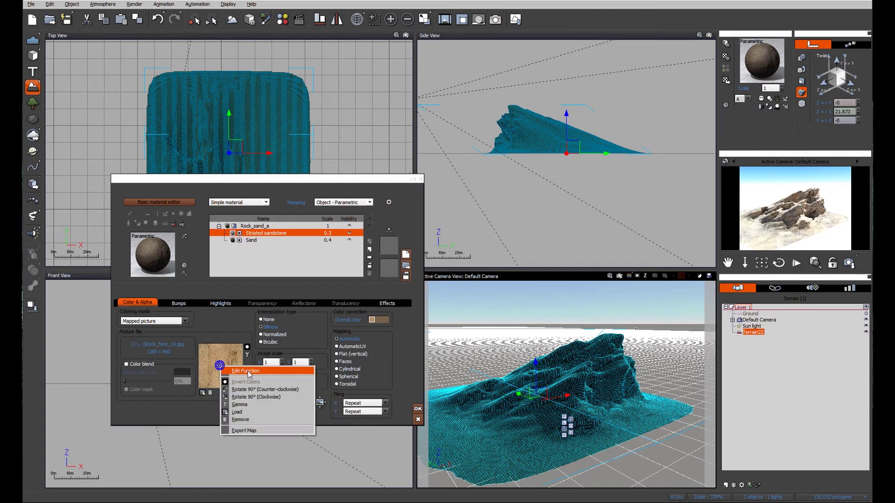
{"action": "left_click", "coordinate": [248, 371]}
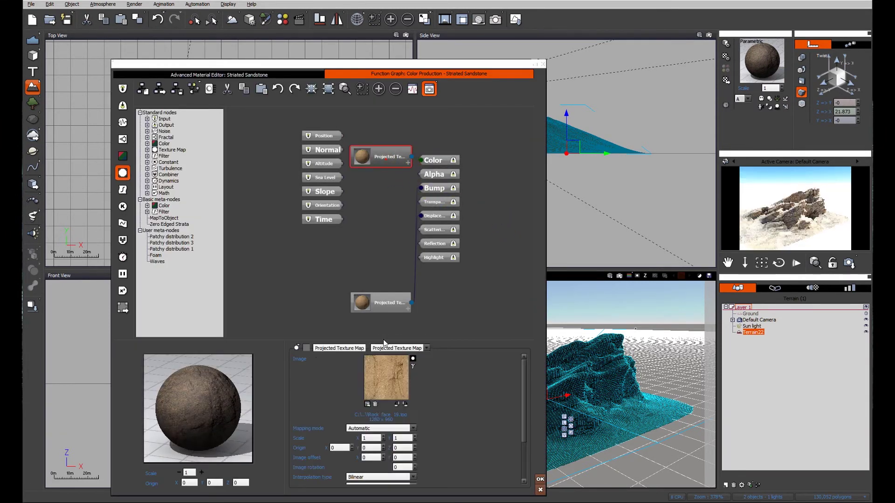
{"action": "left_click", "coordinate": [397, 303]}
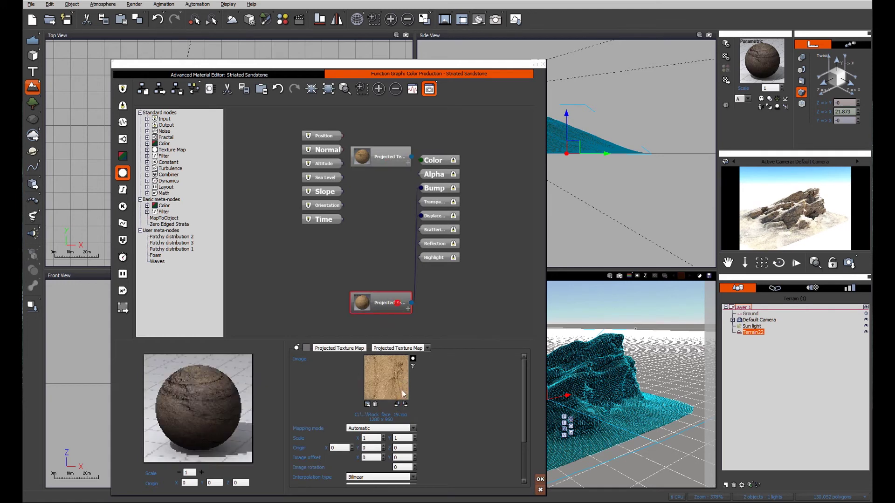
Confirm the material changes, re-render at 1920×1440 and close the render.
{"action": "left_click", "coordinate": [271, 69]}
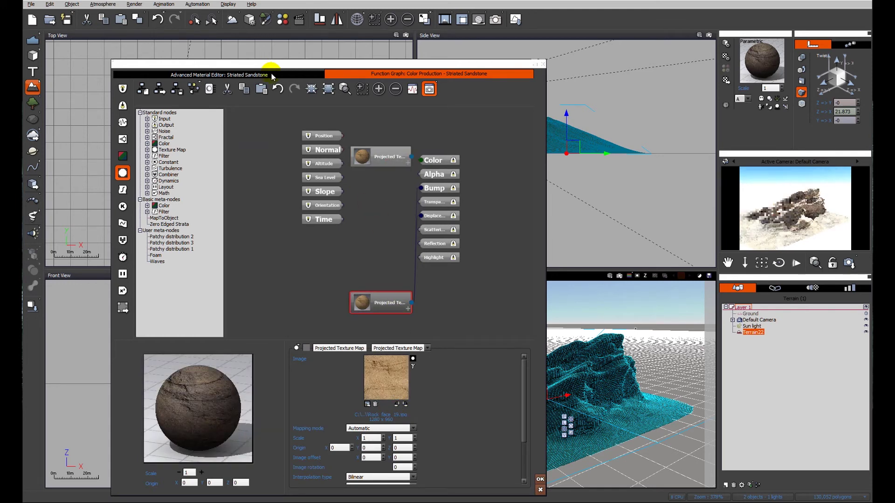
{"action": "left_click", "coordinate": [271, 74]}
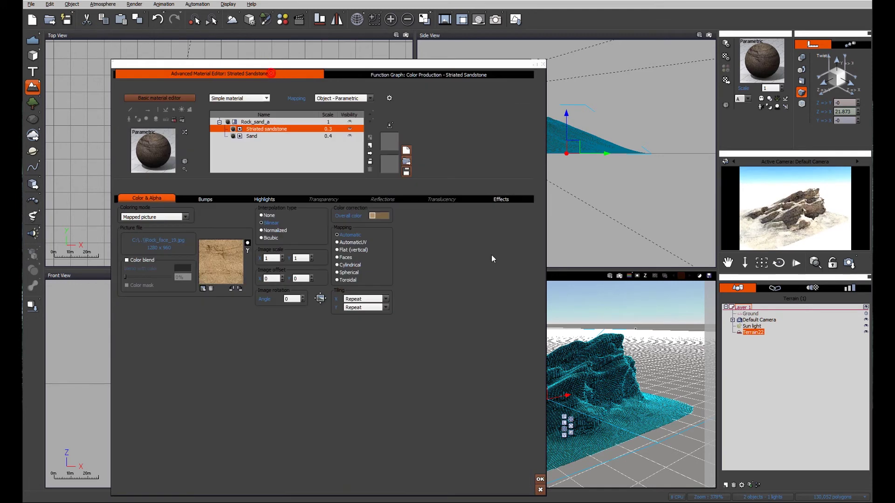
{"action": "left_click", "coordinate": [540, 479]}
{"action": "left_click", "coordinate": [495, 18]}
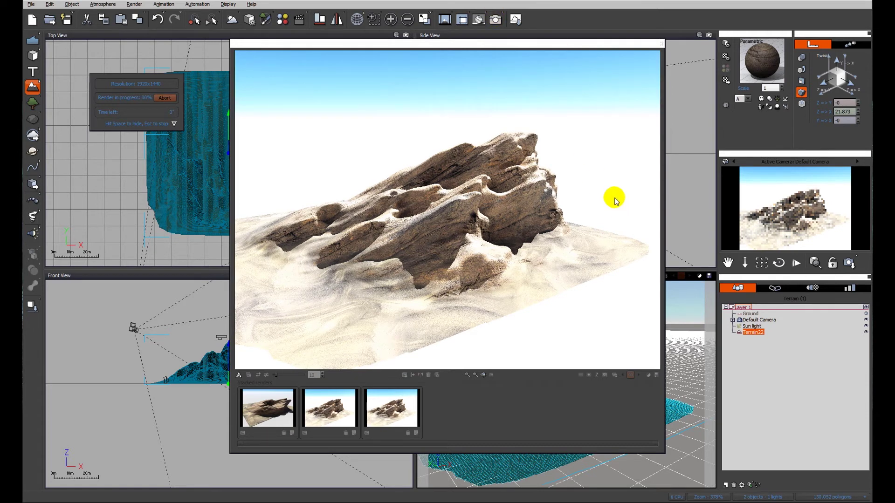
{"action": "left_click", "coordinate": [658, 45]}
Inspect Rock_sand_a's Striated sandstone and Sand layers, environment influence and 12.45% mix.
{"action": "right_click", "coordinate": [761, 62]}
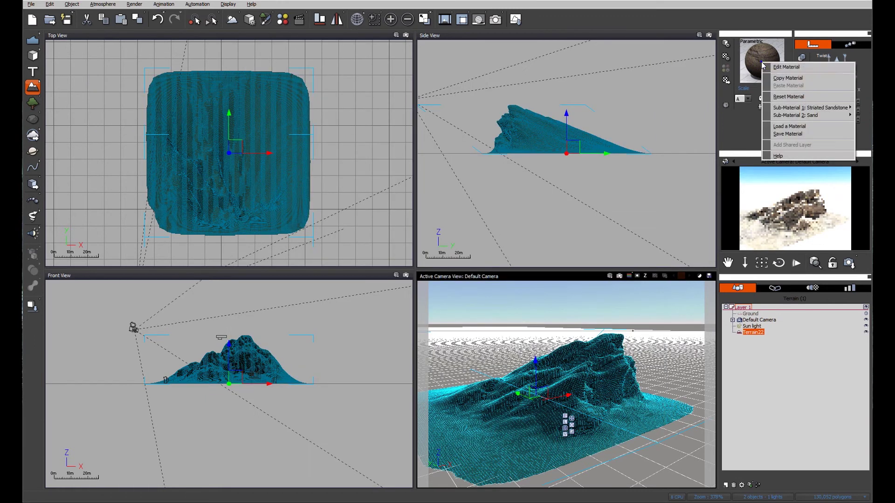
{"action": "left_click", "coordinate": [785, 67]}
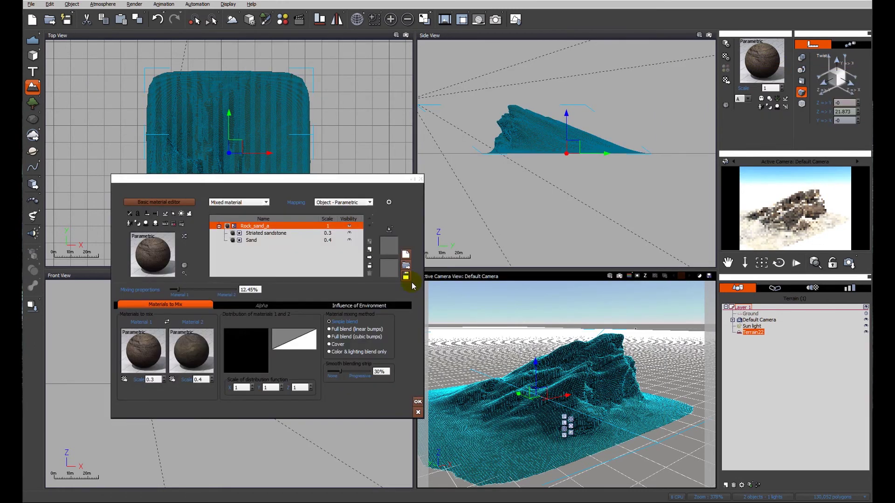
{"action": "left_click", "coordinate": [260, 233]}
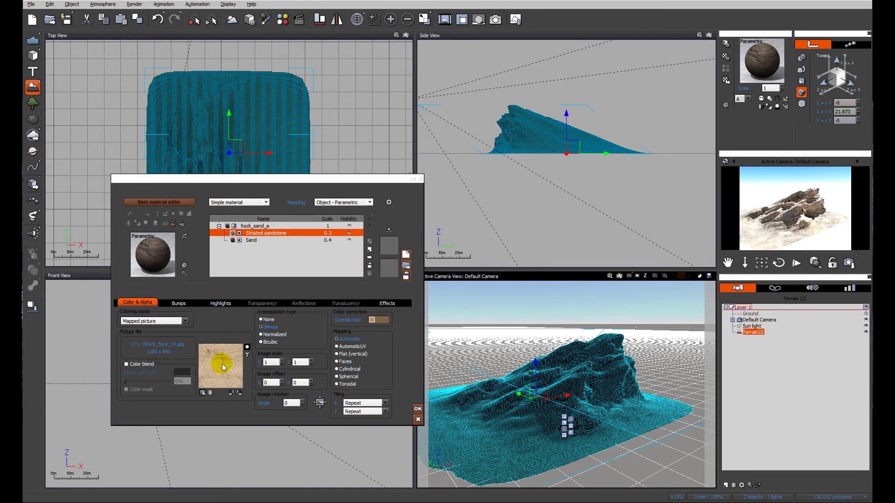
{"action": "left_click", "coordinate": [251, 240]}
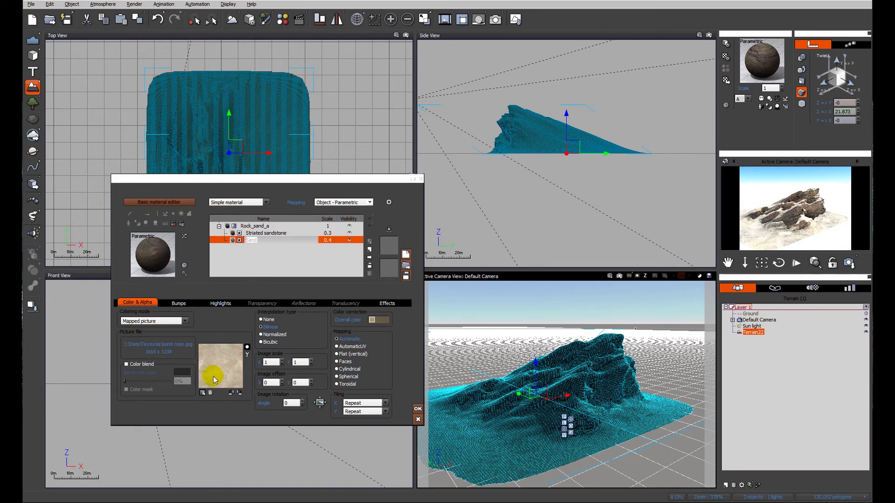
{"action": "left_click", "coordinate": [247, 257]}
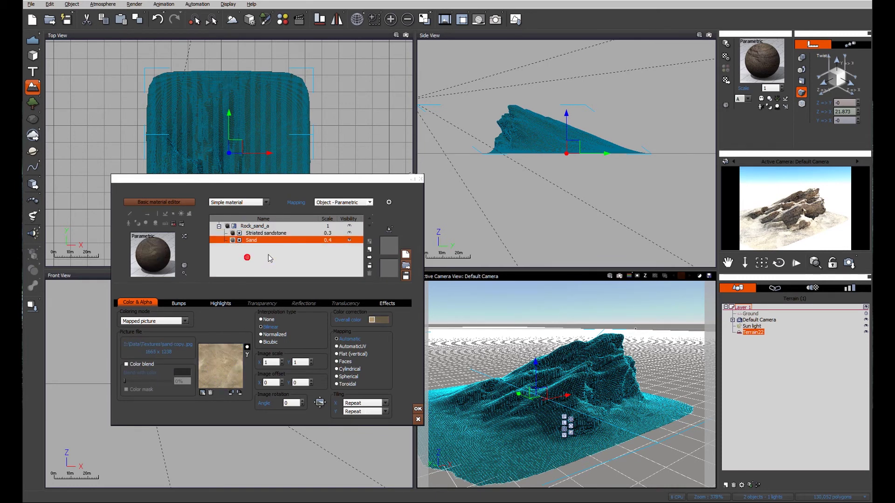
{"action": "left_click", "coordinate": [250, 229]}
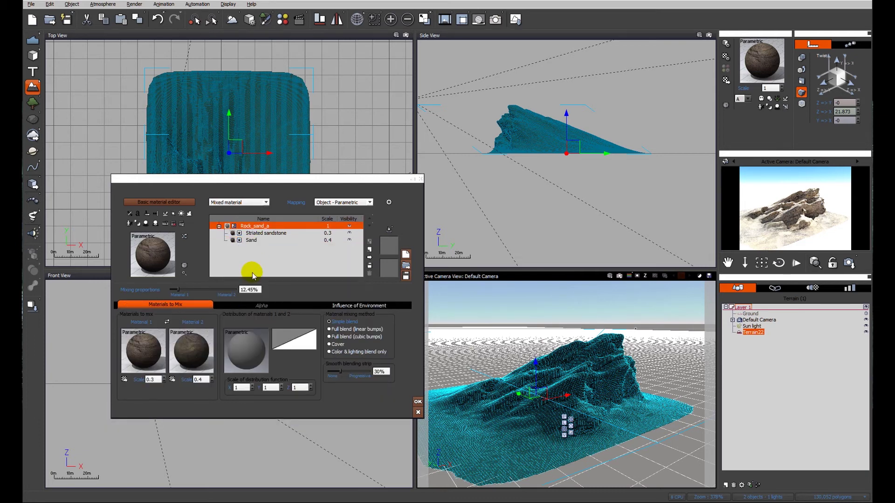
{"action": "left_click", "coordinate": [356, 305]}
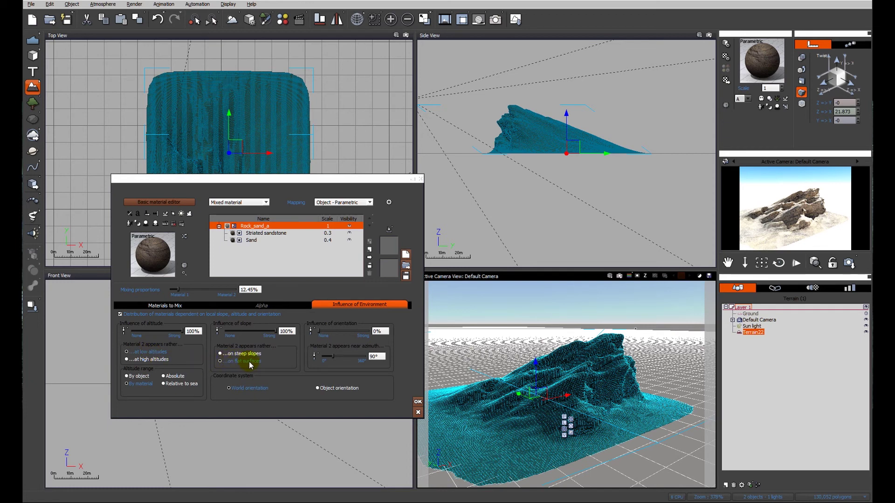
{"action": "left_click", "coordinate": [185, 304]}
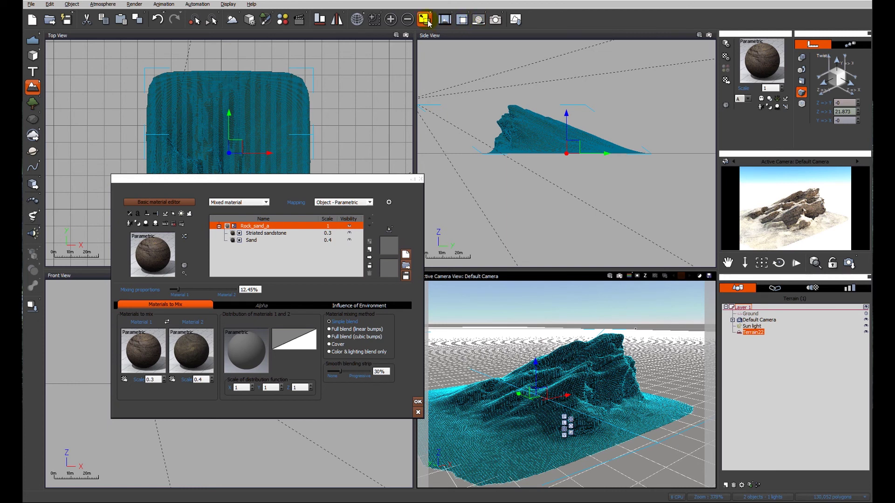
Display the latest render of the sandstone rock alongside the stacked renders.
{"action": "left_click", "coordinate": [444, 20]}
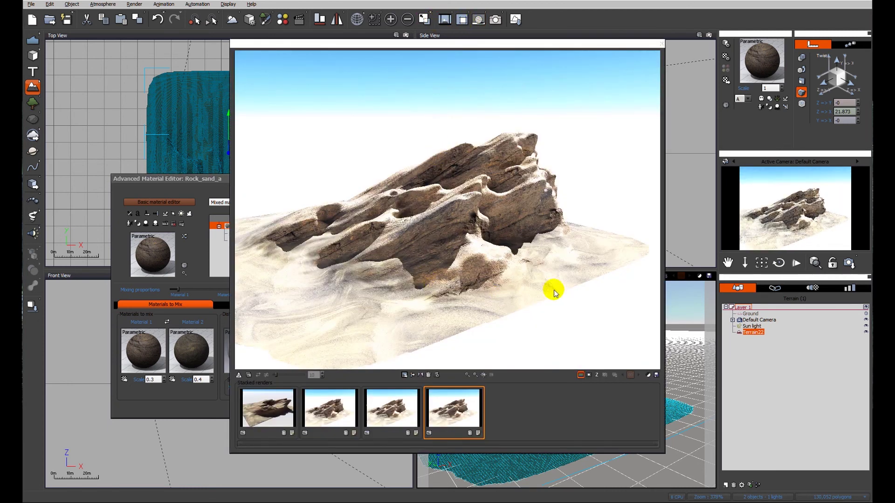